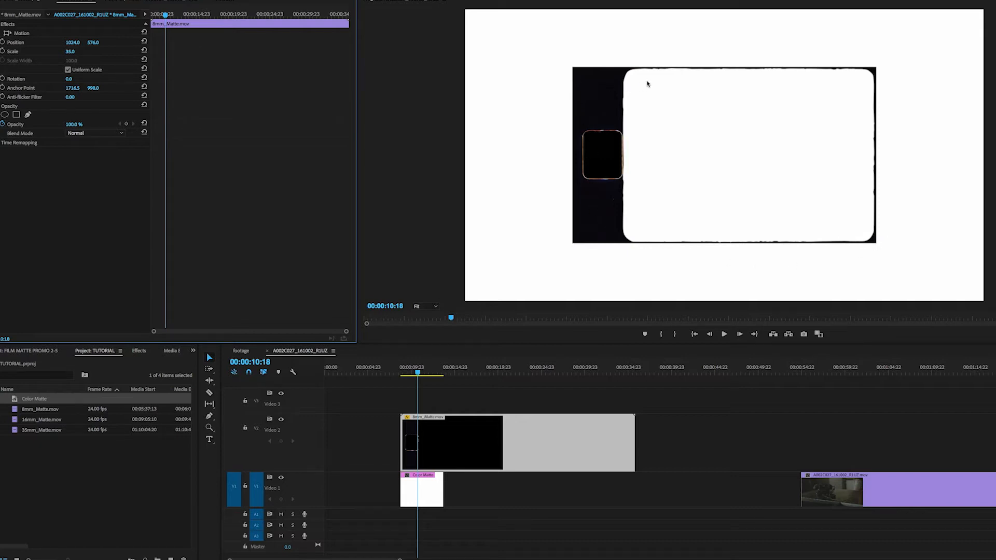
{"action": "left_click", "coordinate": [281, 477]}
{"action": "left_click", "coordinate": [282, 477]}
{"action": "left_click_drag", "start_coordinate": [860, 490], "coordinate": [456, 504]}
{"action": "left_click", "coordinate": [473, 456]}
{"action": "left_click", "coordinate": [70, 51]}
{"action": "type", "text": "45"}
{"action": "key", "text": "Return"}
{"action": "left_click_drag", "start_coordinate": [70, 52], "coordinate": [77, 52]}
{"action": "left_click_drag", "start_coordinate": [501, 491], "coordinate": [772, 491]}
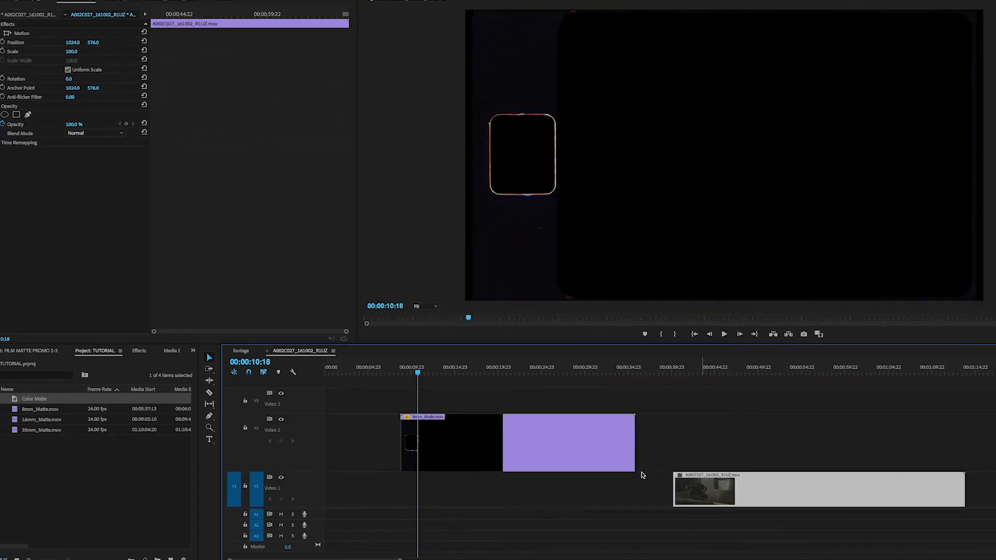
{"action": "left_click", "coordinate": [478, 424]}
{"action": "key", "text": "ctrl+z"}
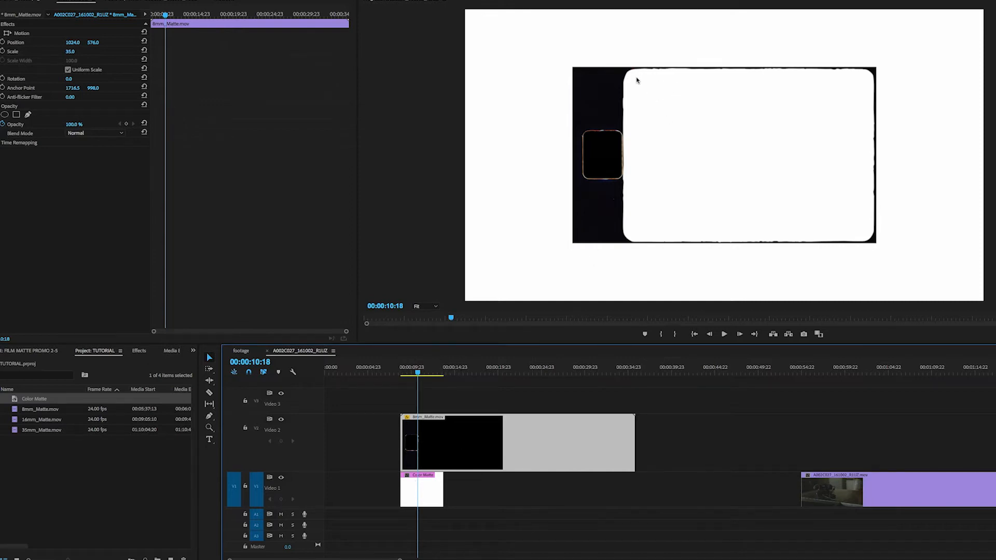
Move the A002C027 footage clip under the 8mm matte on Video 1, overwriting the color matte, and increase the Video 1 track height.
{"action": "left_click_drag", "start_coordinate": [876, 485], "coordinate": [456, 491]}
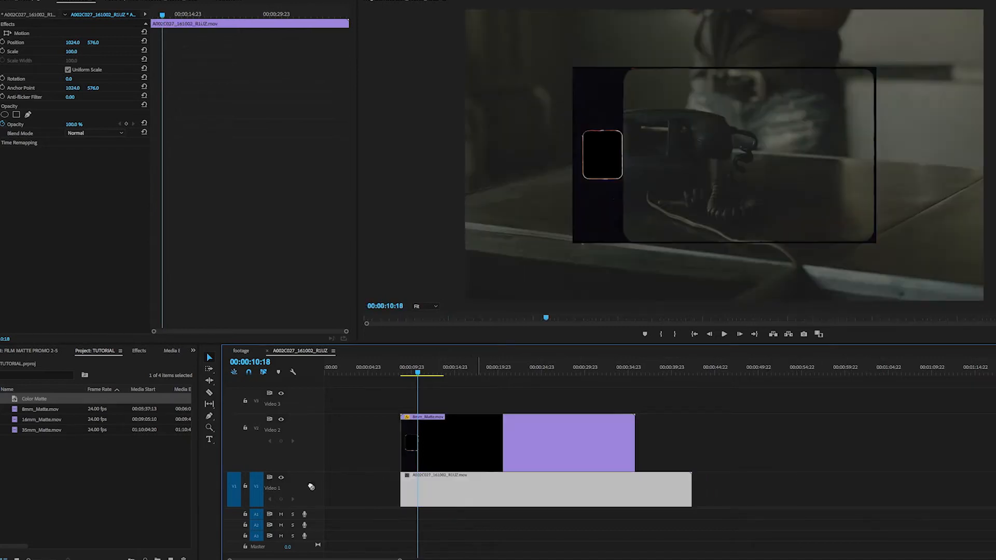
{"action": "left_click_drag", "start_coordinate": [299, 474], "coordinate": [300, 460]}
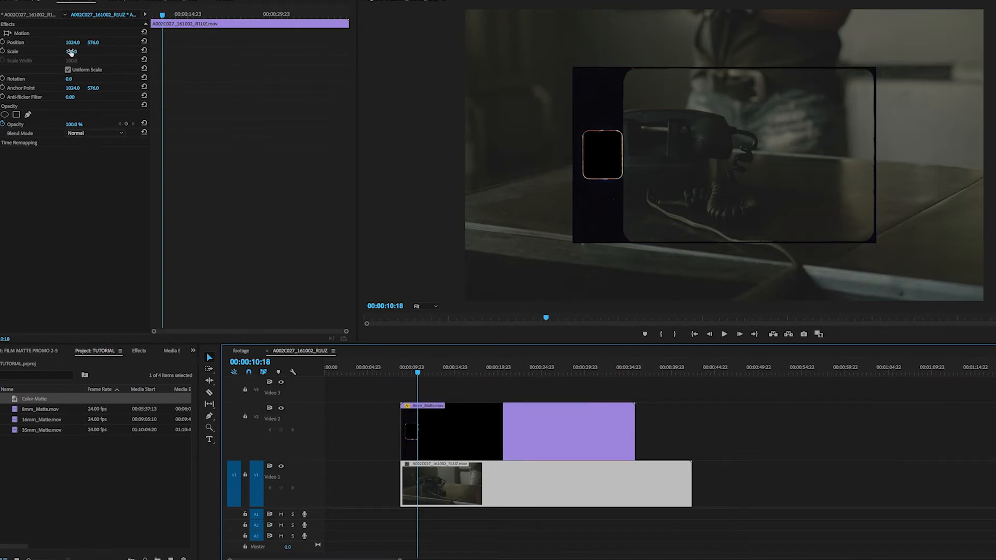
{"action": "left_click_drag", "start_coordinate": [71, 51], "coordinate": [71, 52]}
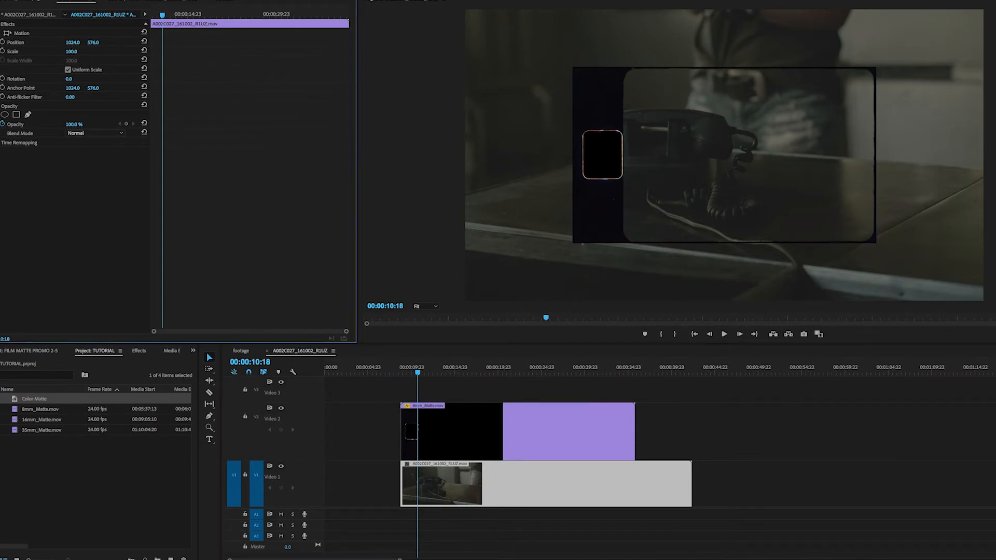
Move the 8mm matte off the footage to view the shot at 00:00:19:22 without it, and put the matte back above the footage.
{"action": "left_click", "coordinate": [507, 434]}
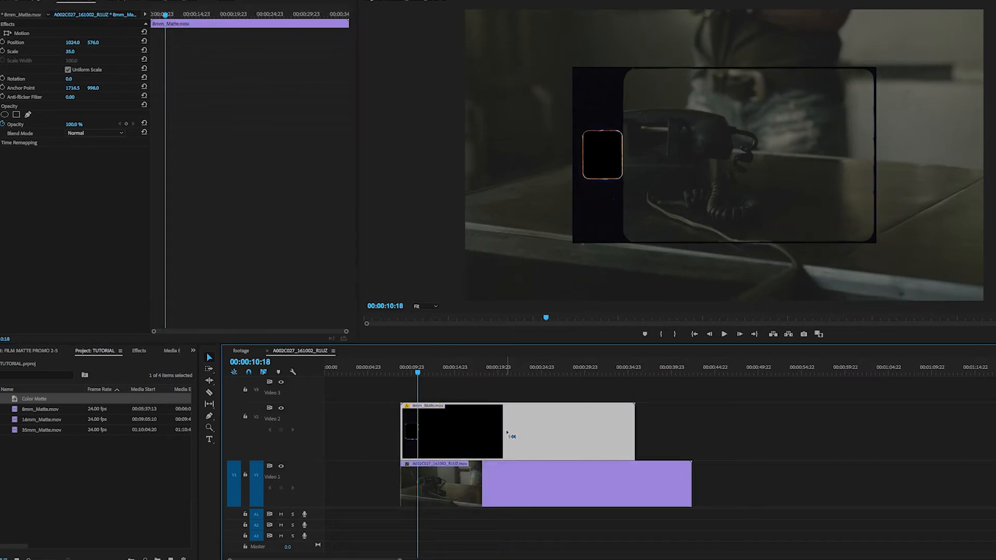
{"action": "left_click_drag", "start_coordinate": [418, 372], "coordinate": [449, 372]}
{"action": "left_click_drag", "start_coordinate": [478, 445], "coordinate": [770, 438]}
{"action": "left_click_drag", "start_coordinate": [464, 372], "coordinate": [497, 372]}
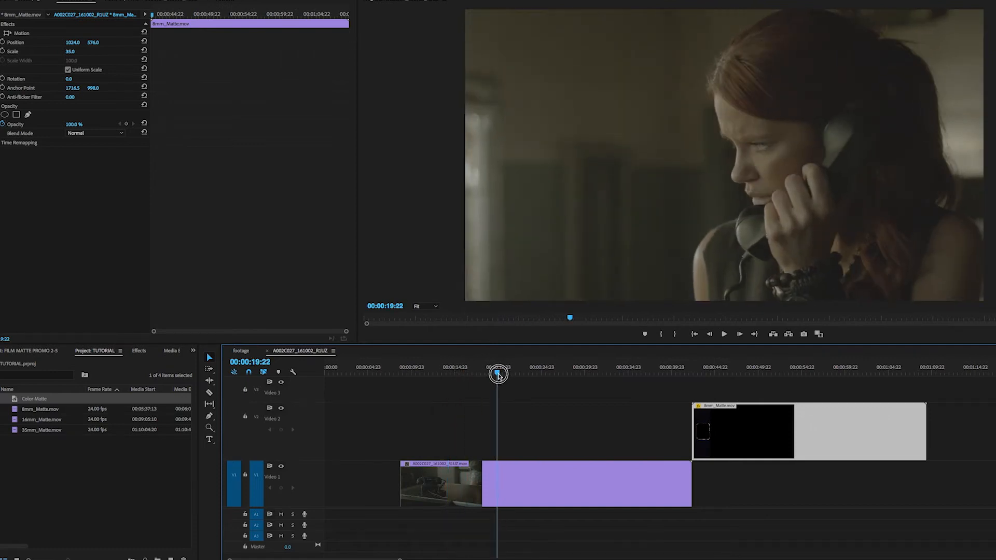
{"action": "left_click_drag", "start_coordinate": [820, 441], "coordinate": [547, 437]}
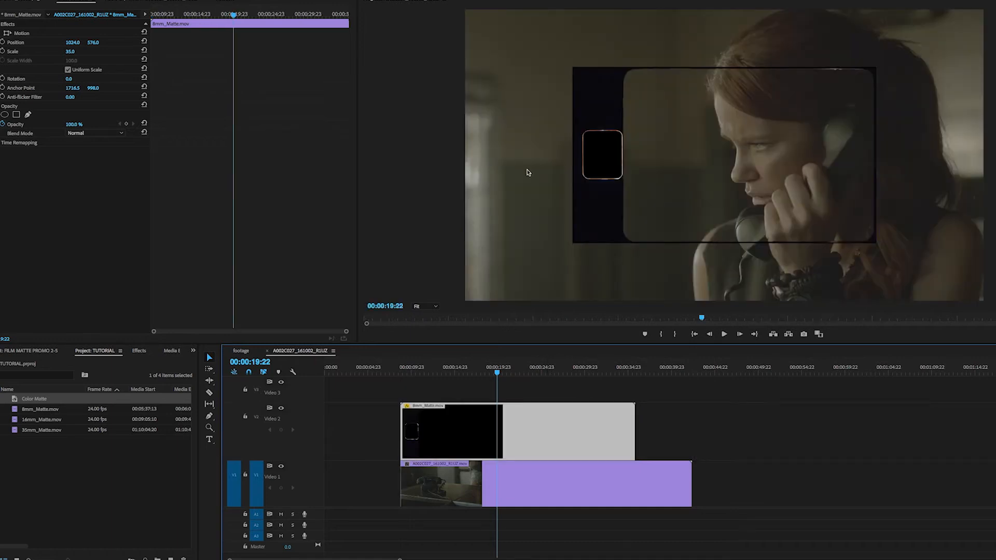
Set the scale of the 8mm matte clip to 100.
{"action": "left_click", "coordinate": [523, 480]}
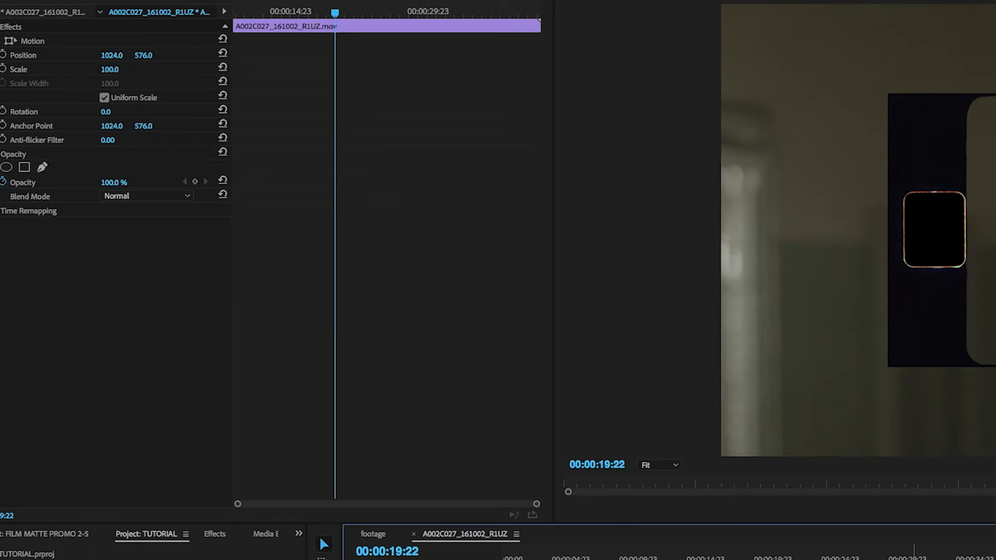
{"action": "left_click", "coordinate": [913, 559]}
{"action": "left_click", "coordinate": [119, 72]}
{"action": "type", "text": "1"}
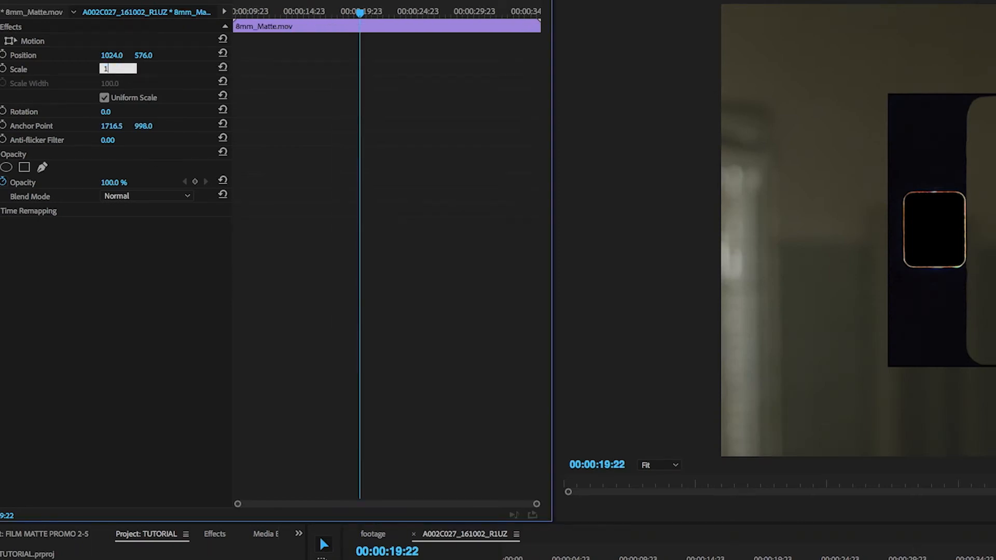
{"action": "type", "text": "00"}
{"action": "key", "text": "Return"}
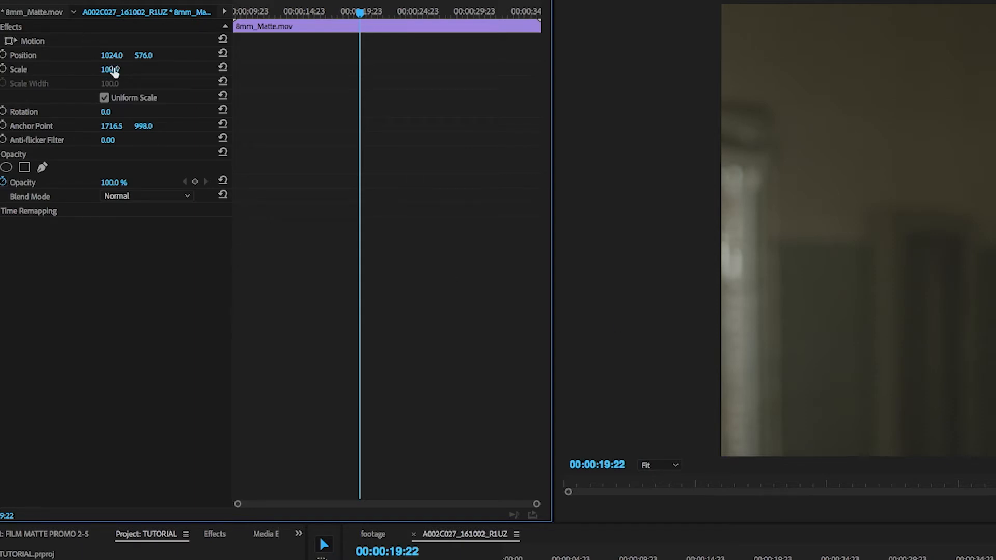
{"action": "left_click_drag", "start_coordinate": [114, 71], "coordinate": [114, 70]}
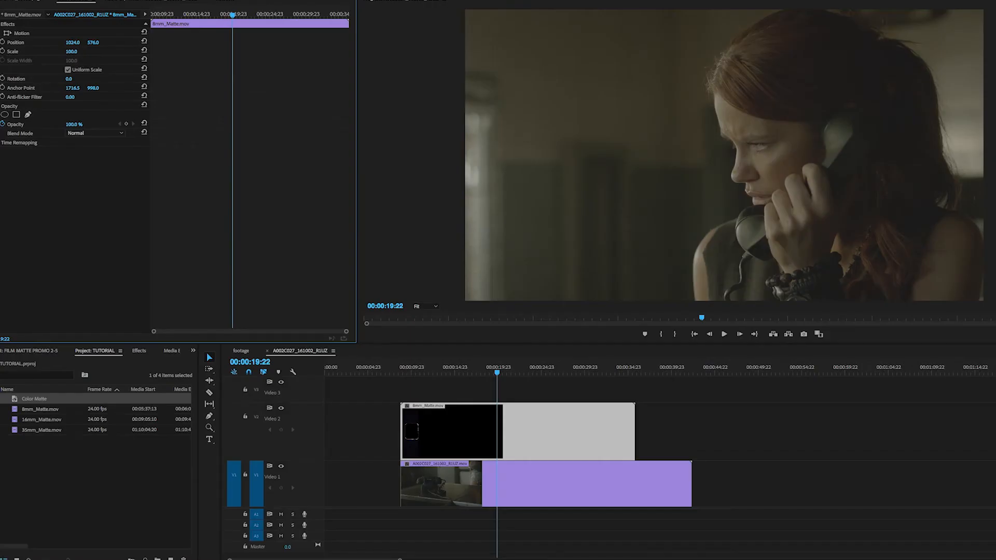
Reveal the 8mm matte's Scale and Scale Width sliders and set its scale to 58.
{"action": "left_click_drag", "start_coordinate": [70, 51], "coordinate": [55, 51]}
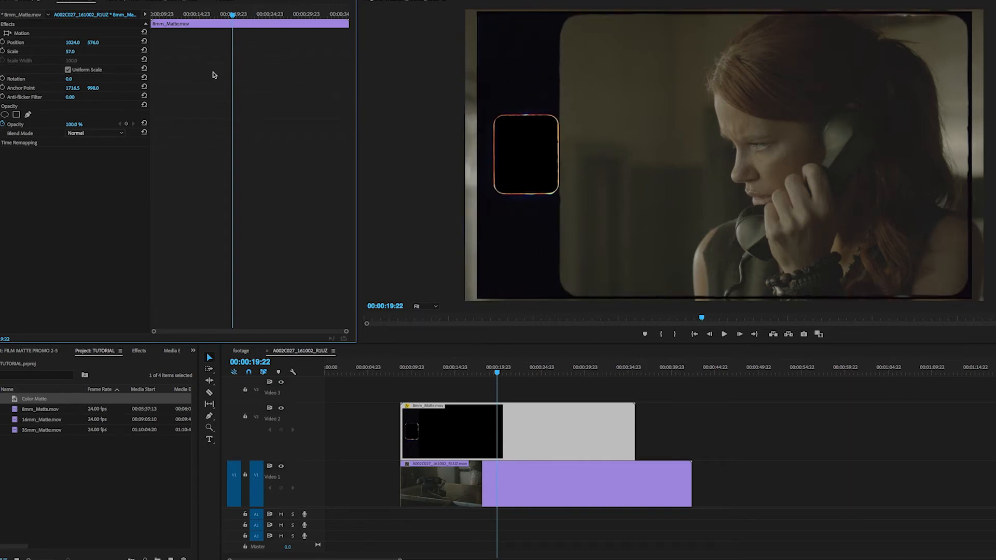
{"action": "left_click", "coordinate": [2, 50]}
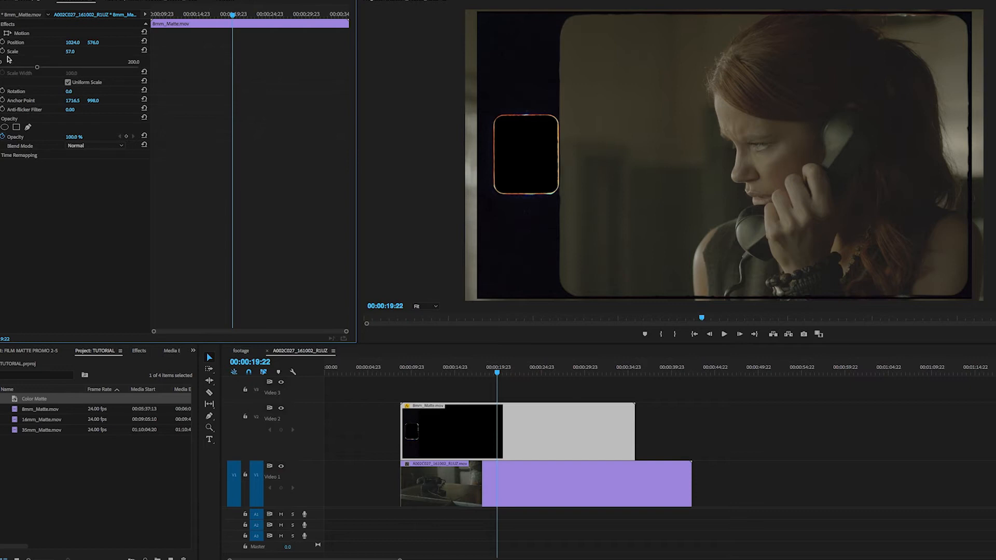
{"action": "left_click", "coordinate": [2, 72]}
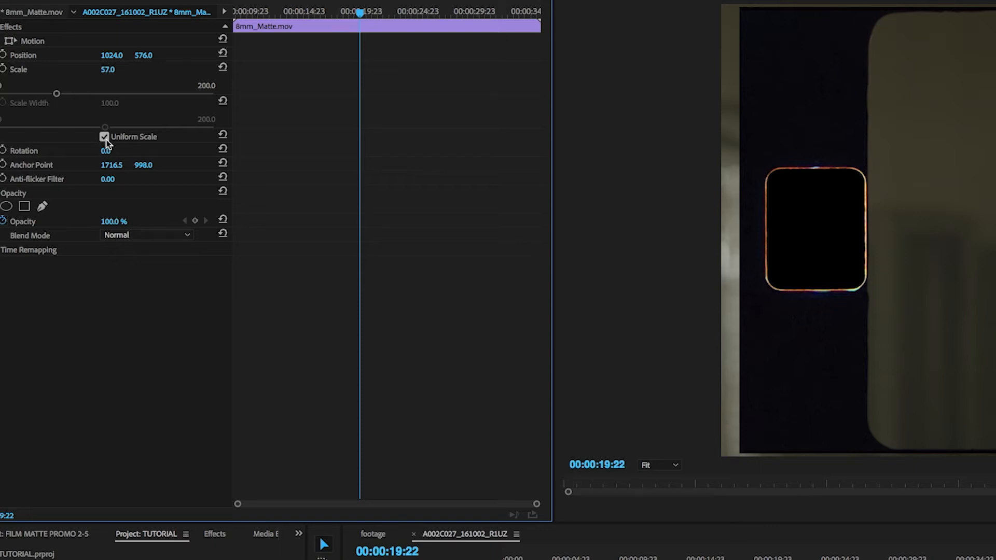
{"action": "key", "text": "ctrl+s"}
{"action": "left_click", "coordinate": [117, 68]}
{"action": "type", "text": "58"}
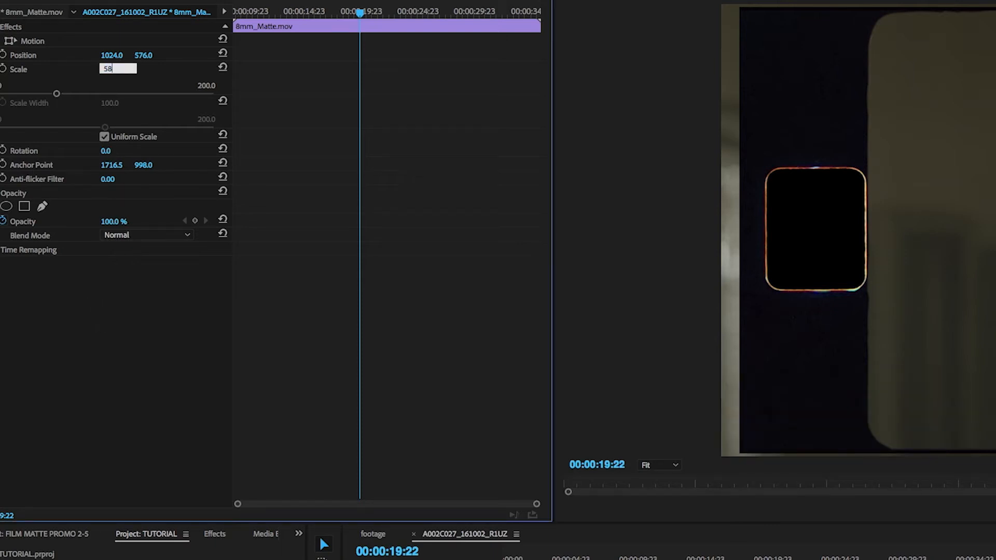
{"action": "key", "text": "Return"}
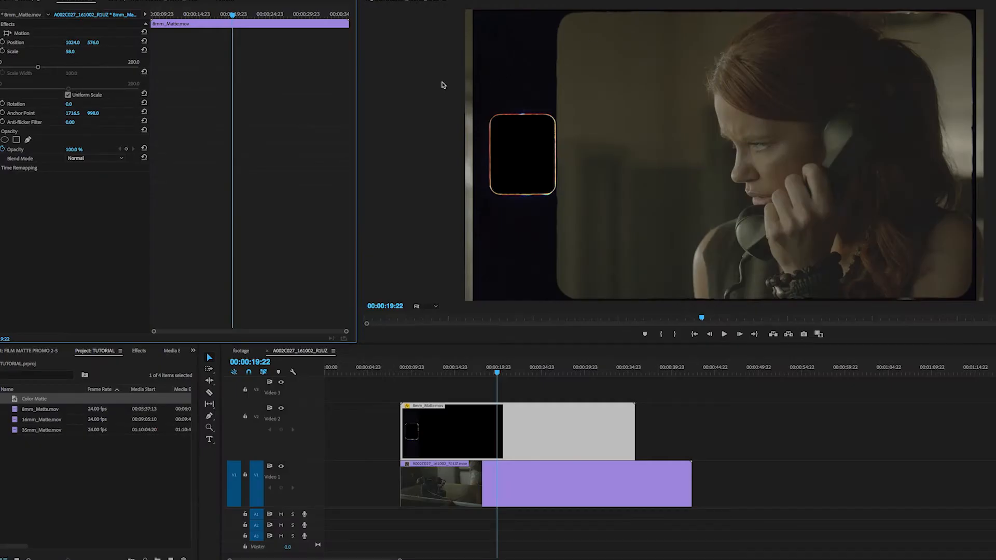
Turn off Uniform Scale for the 8mm matte and adjust its scale height to 57.9 and scale width to 60.4.
{"action": "left_click", "coordinate": [67, 96]}
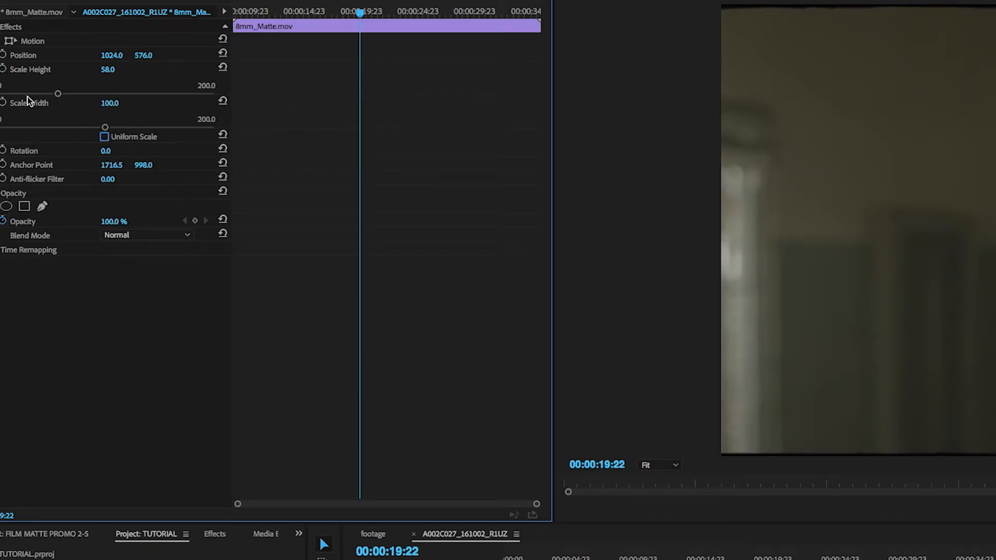
{"action": "mouse_move", "coordinate": [56, 94]}
{"action": "left_mouse_down"}
{"action": "mouse_move", "coordinate": [80, 94]}
{"action": "mouse_move", "coordinate": [42, 95]}
{"action": "left_mouse_up"}
{"action": "left_click_drag", "start_coordinate": [104, 130], "coordinate": [79, 133]}
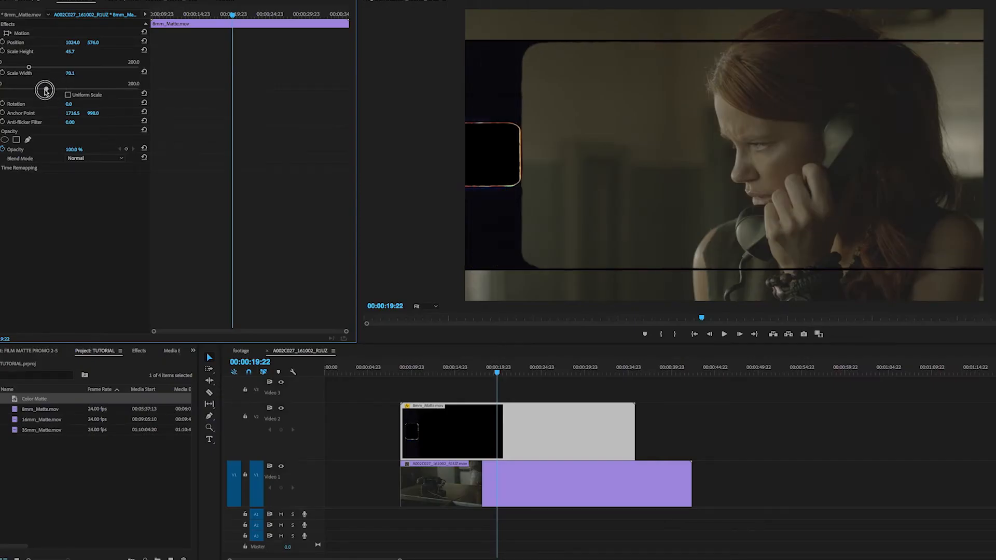
{"action": "left_click_drag", "start_coordinate": [53, 92], "coordinate": [38, 92]}
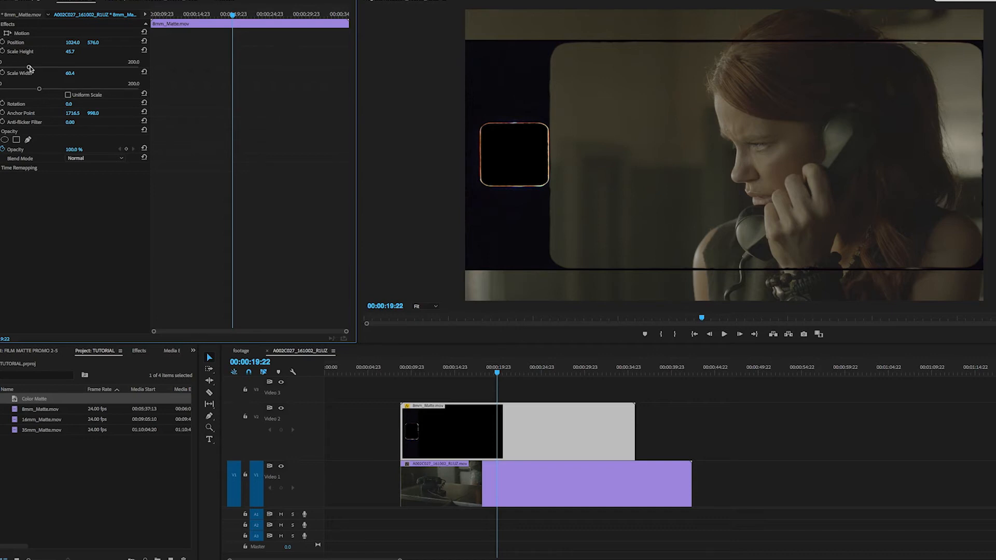
{"action": "mouse_move", "coordinate": [29, 68]}
{"action": "left_mouse_down"}
{"action": "mouse_move", "coordinate": [55, 91]}
{"action": "mouse_move", "coordinate": [37, 66]}
{"action": "left_mouse_up"}
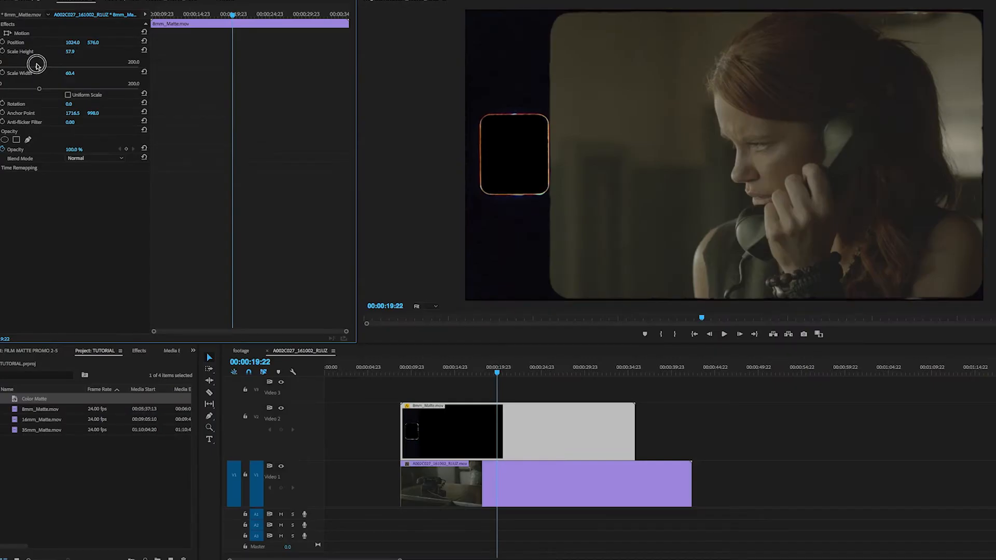
{"action": "left_click", "coordinate": [73, 52]}
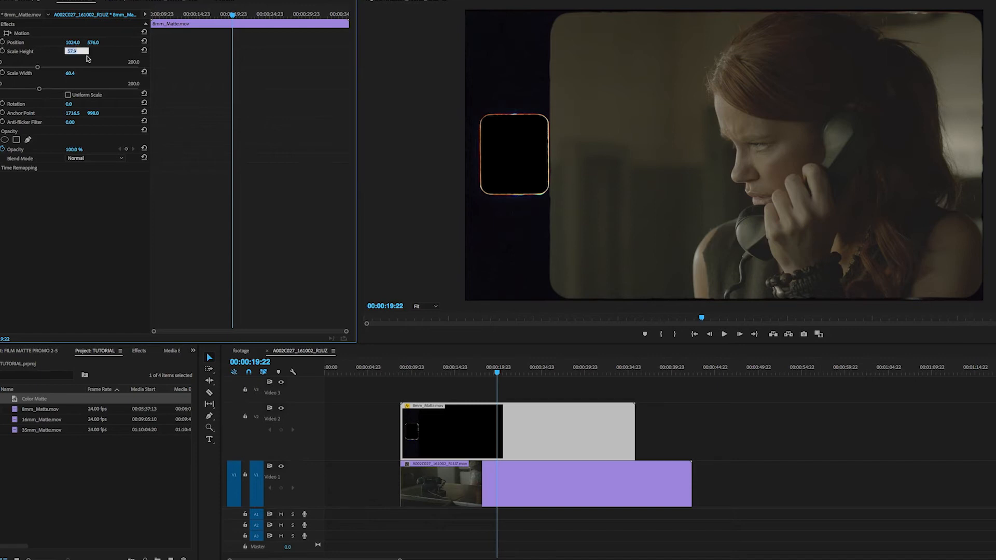
{"action": "left_click", "coordinate": [733, 420]}
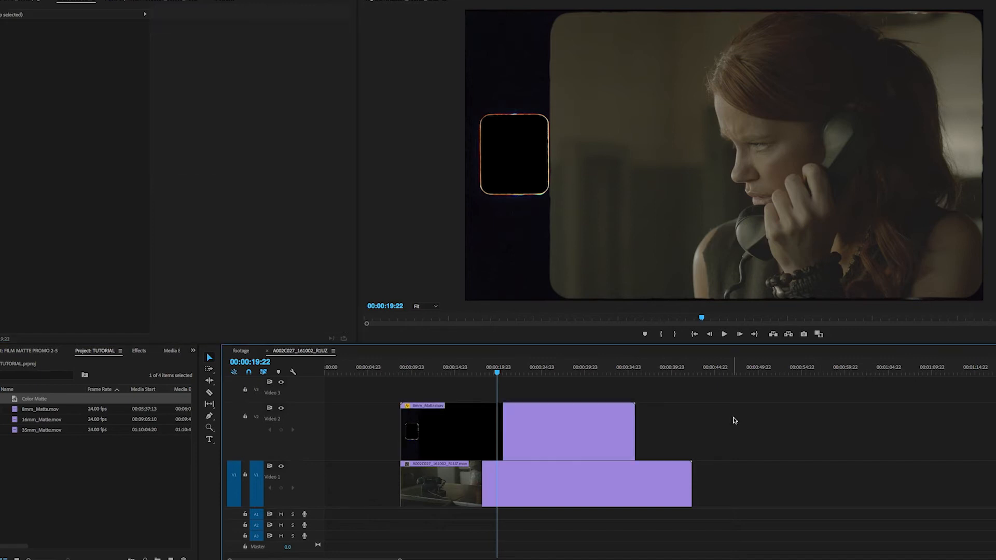
Play and scrub through the footage with the 8mm matte overlay, starting around 00:00:11:09, to examine how the frame looks.
{"action": "key", "text": "space"}
{"action": "key", "text": "space"}
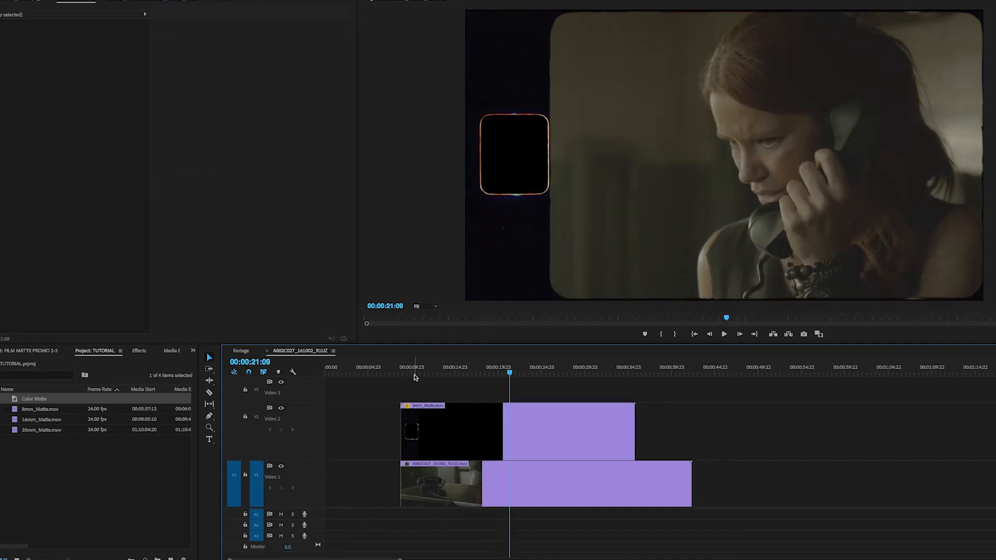
{"action": "left_click_drag", "start_coordinate": [415, 369], "coordinate": [422, 369]}
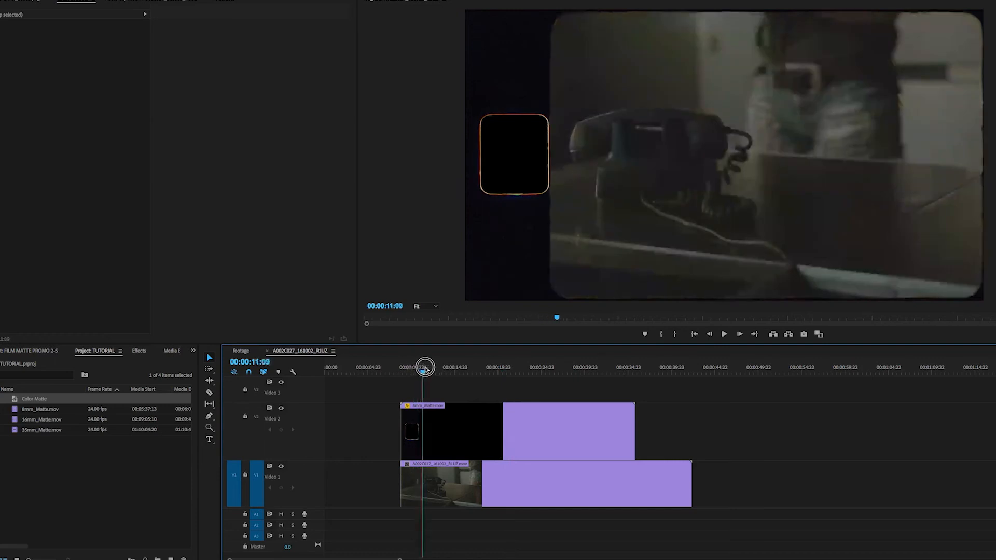
{"action": "key", "text": "space"}
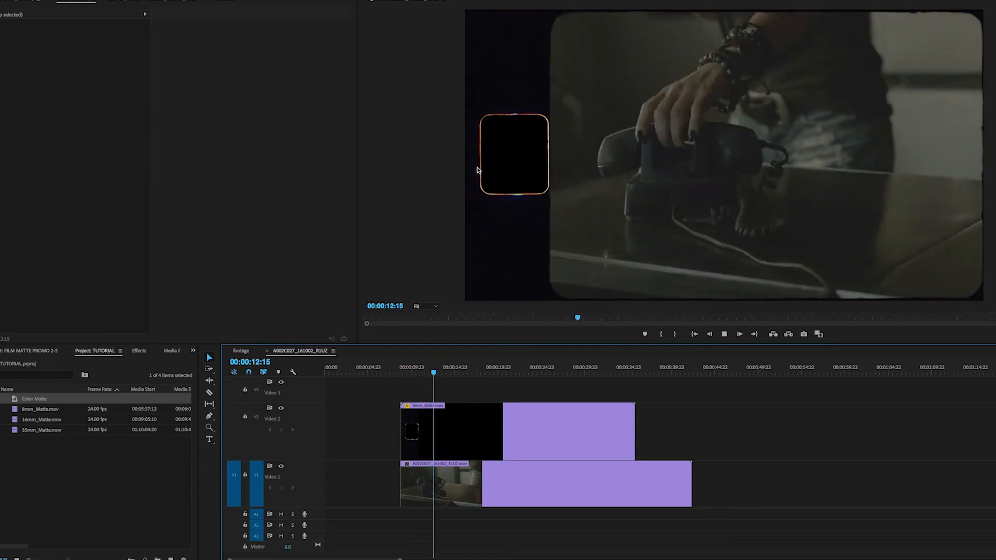
{"action": "left_click", "coordinate": [423, 369]}
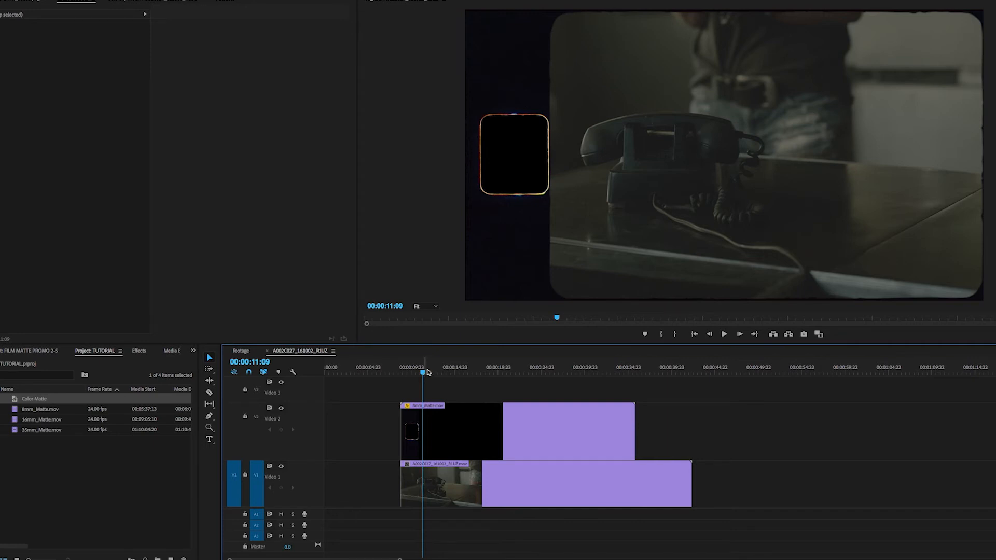
{"action": "left_click_drag", "start_coordinate": [423, 372], "coordinate": [461, 369]}
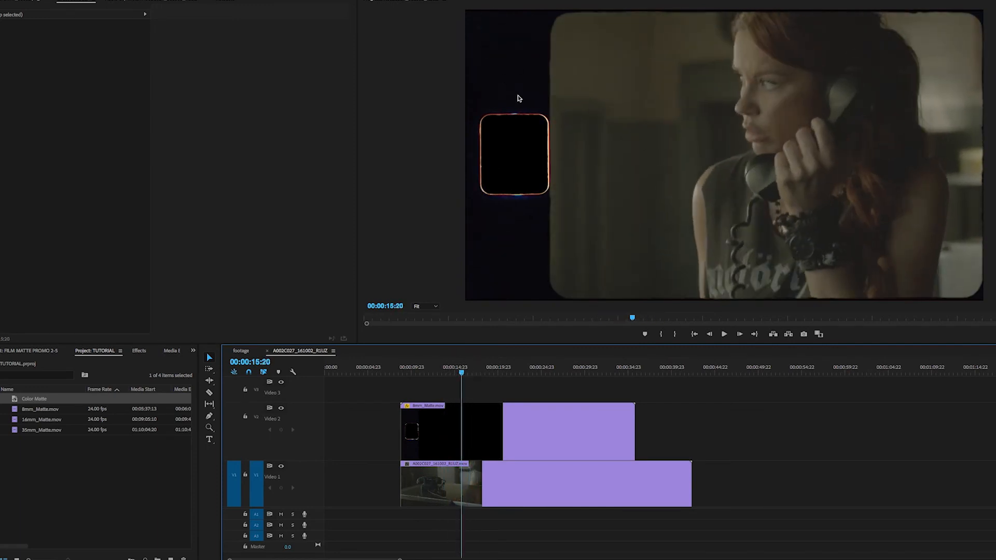
{"action": "left_click", "coordinate": [447, 441]}
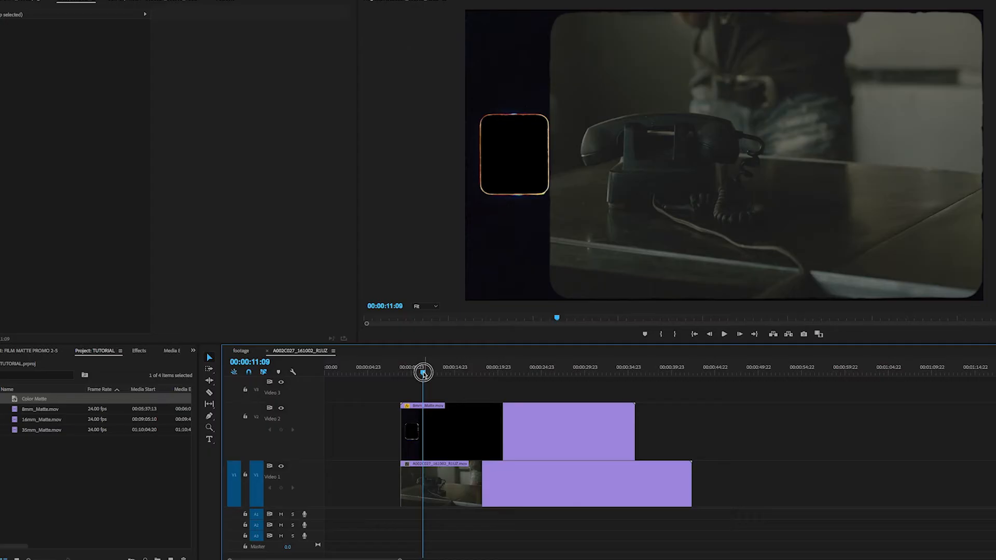
{"action": "left_click_drag", "start_coordinate": [415, 369], "coordinate": [461, 369]}
Delete the 8mm matte from Video 2 and place 16mm_Matte.mov above the footage in its place.
{"action": "left_click", "coordinate": [446, 435]}
{"action": "key", "text": "Delete"}
{"action": "left_click", "coordinate": [52, 420]}
{"action": "left_click_drag", "start_coordinate": [52, 420], "coordinate": [378, 450]}
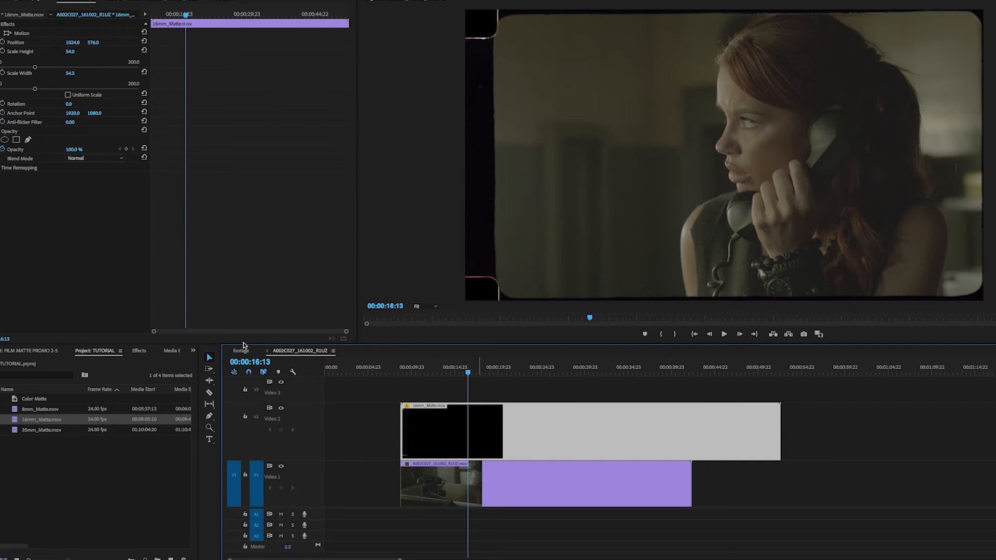
Replace the 16mm matte on Video 2 with 35mm_Matte.mov, aligned to the start of the footage clip.
{"action": "left_click_drag", "start_coordinate": [42, 430], "coordinate": [405, 434]}
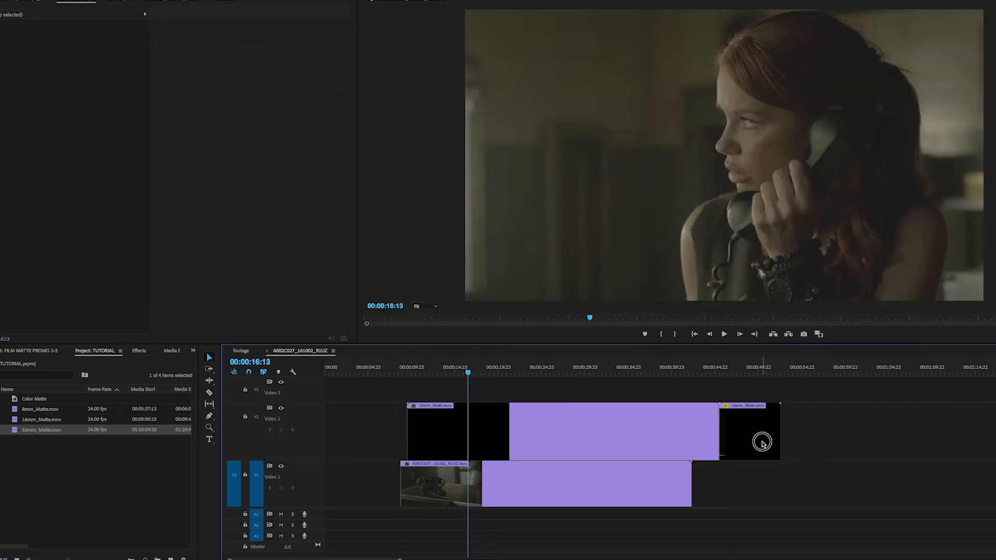
{"action": "left_click", "coordinate": [653, 439]}
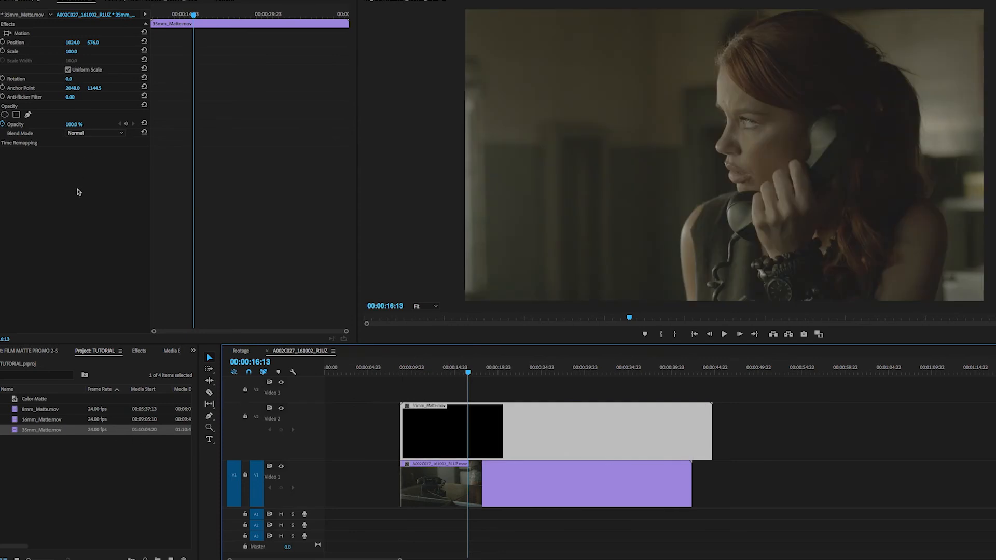
{"action": "left_click", "coordinate": [759, 491]}
{"action": "left_click", "coordinate": [631, 445]}
Scale the 35mm matte to 50, turn off Uniform Scale, and set both its scale height and scale width to 50.
{"action": "left_click_drag", "start_coordinate": [73, 52], "coordinate": [67, 51]}
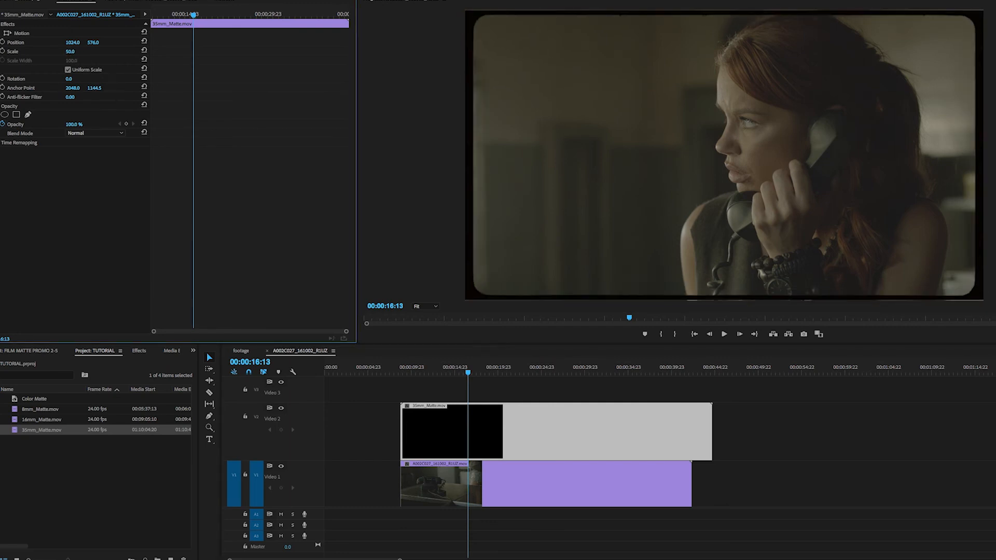
{"action": "left_click", "coordinate": [68, 70]}
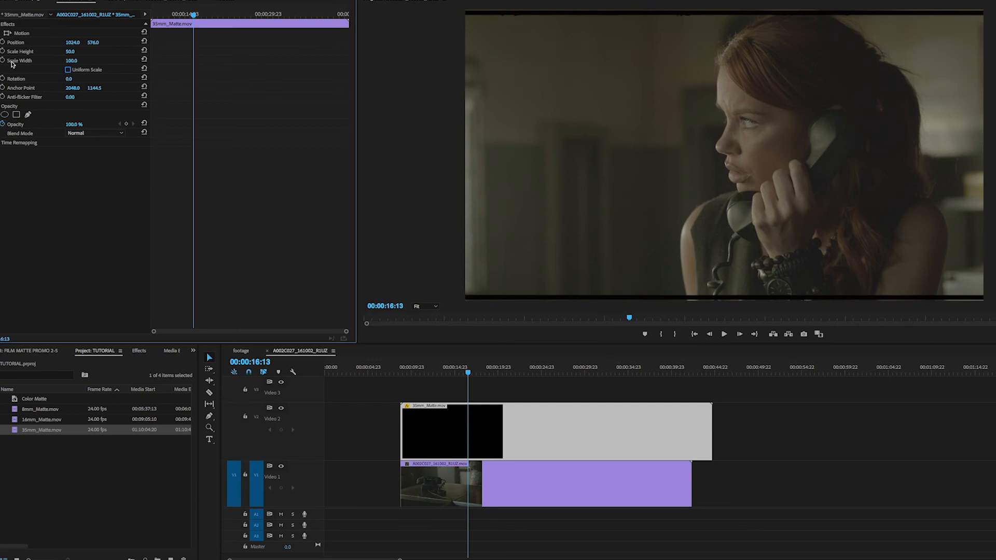
{"action": "left_click", "coordinate": [0, 61]}
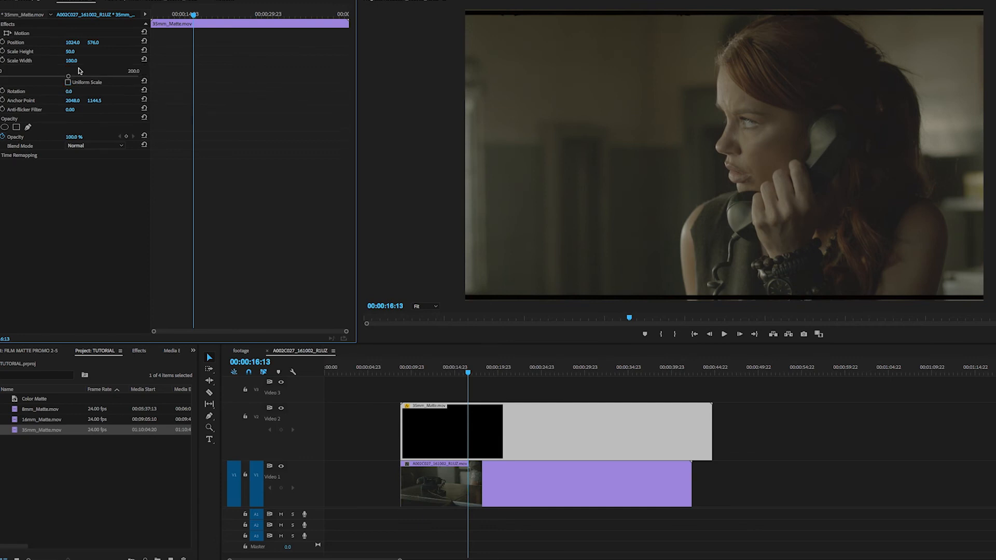
{"action": "left_click_drag", "start_coordinate": [67, 78], "coordinate": [31, 77]}
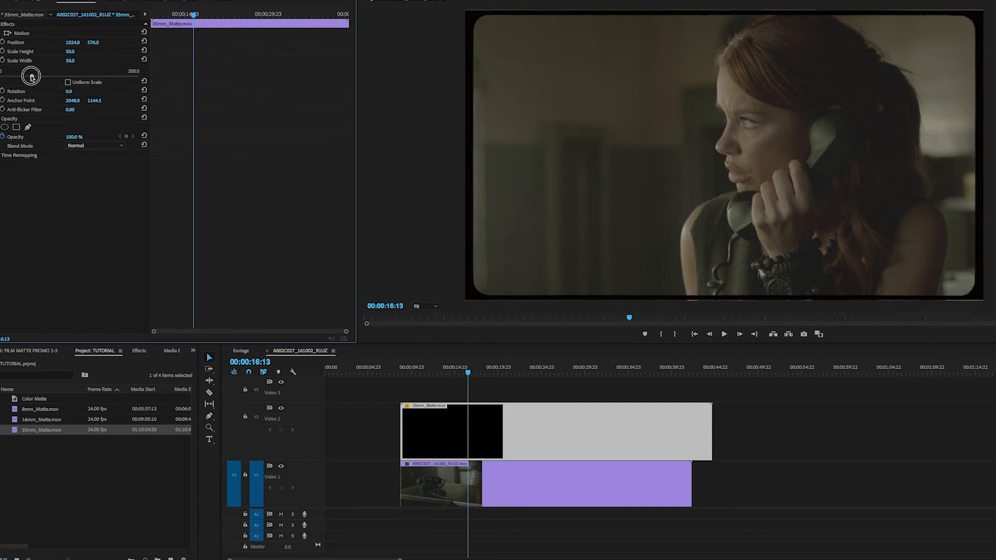
{"action": "left_click", "coordinate": [77, 52]}
{"action": "type", "text": "5"}
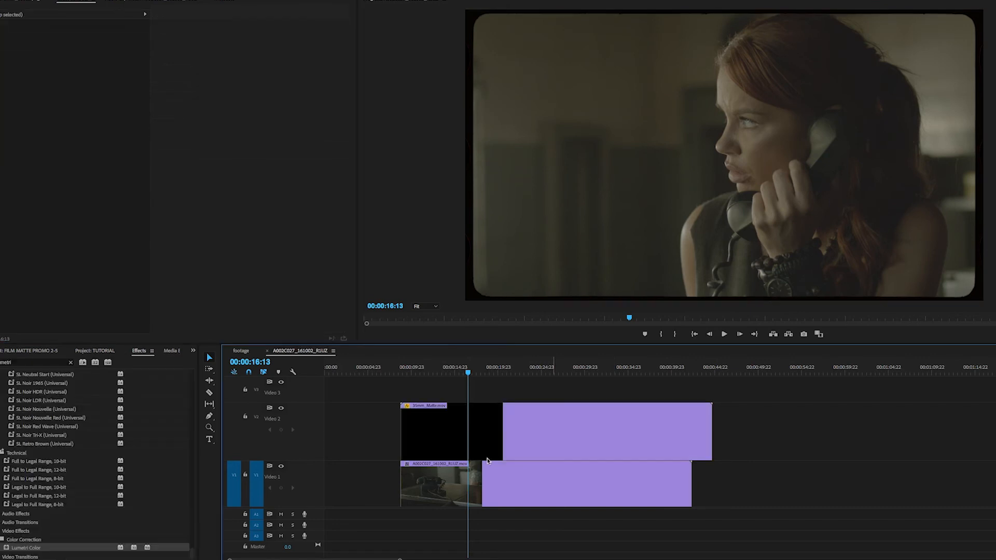
Turn on the Lumetri Color effect for the footage clip on Video 1.
{"action": "left_click", "coordinate": [560, 488]}
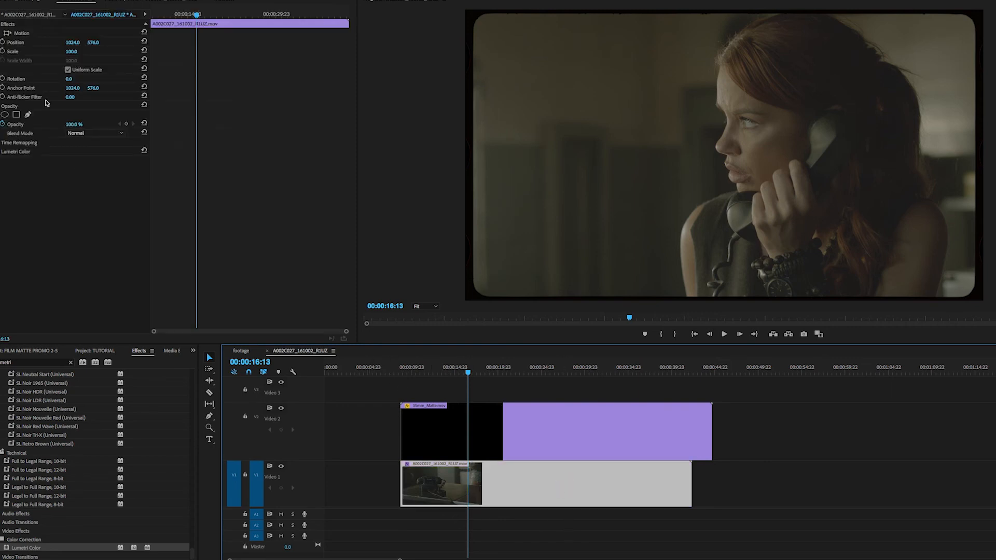
{"action": "left_click", "coordinate": [371, 415]}
{"action": "left_click", "coordinate": [561, 482]}
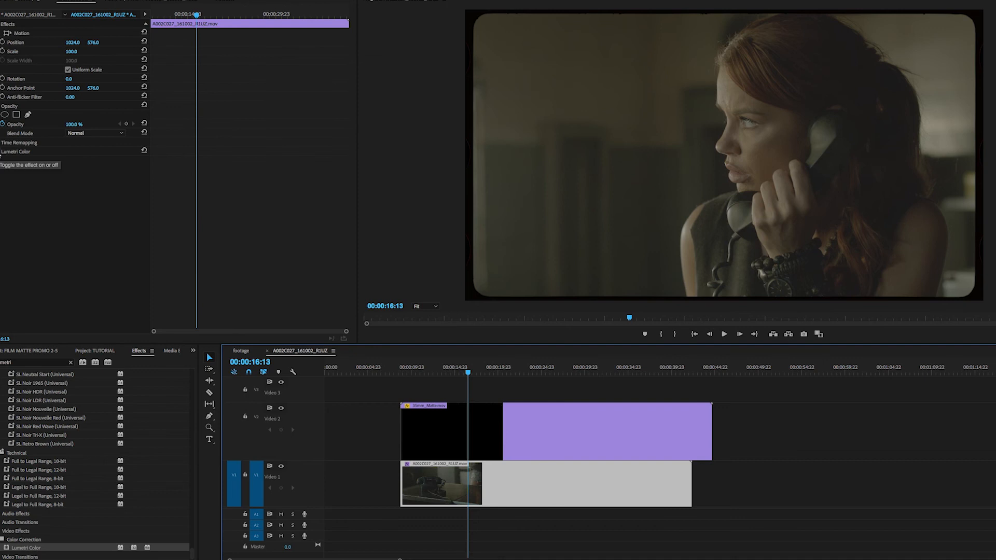
{"action": "left_click", "coordinate": [2, 153]}
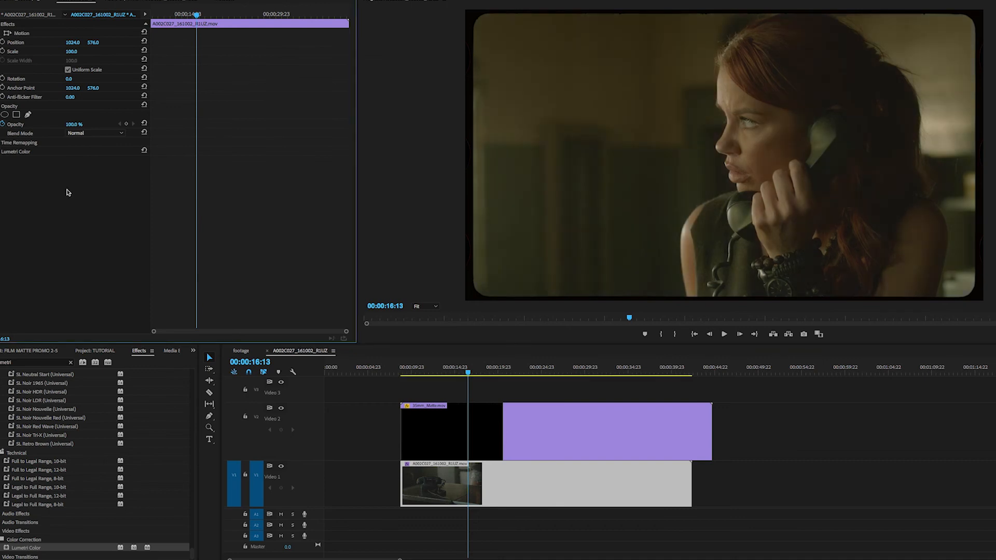
Delete the 35mm matte to view the bare footage from 00:00:13:02 to 00:00:14:14, and undo the deletion.
{"action": "left_click_drag", "start_coordinate": [433, 371], "coordinate": [437, 370]}
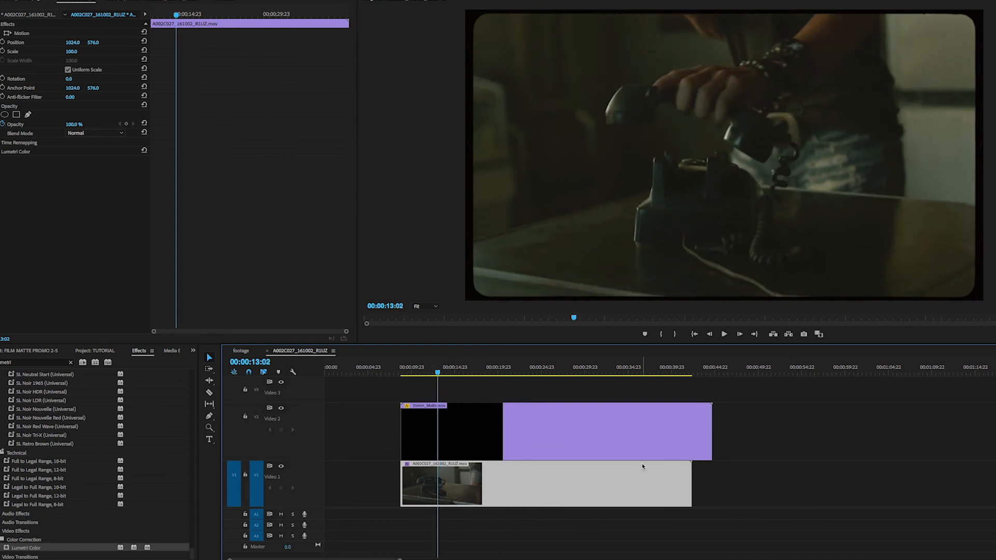
{"action": "left_click", "coordinate": [645, 415]}
{"action": "key", "text": "Delete"}
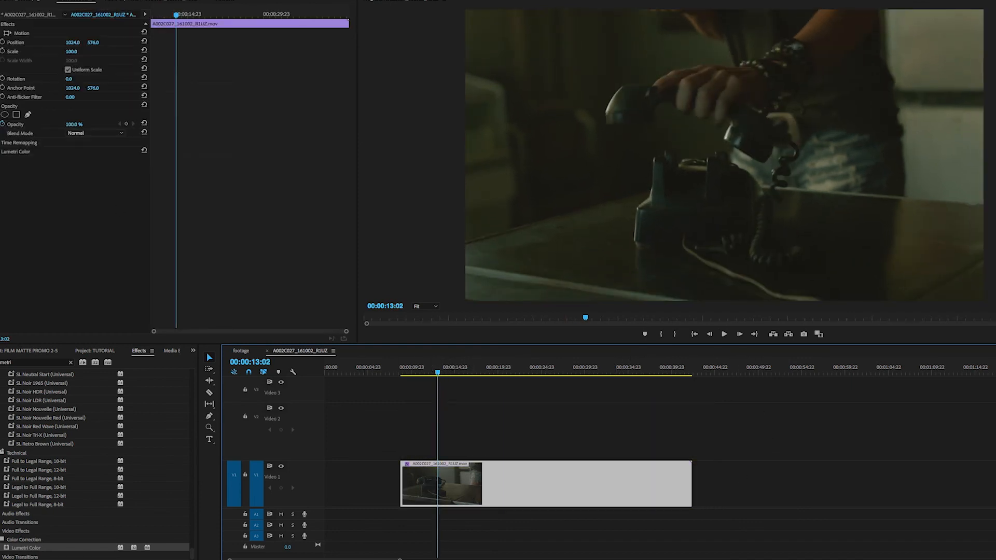
{"action": "key", "text": "space"}
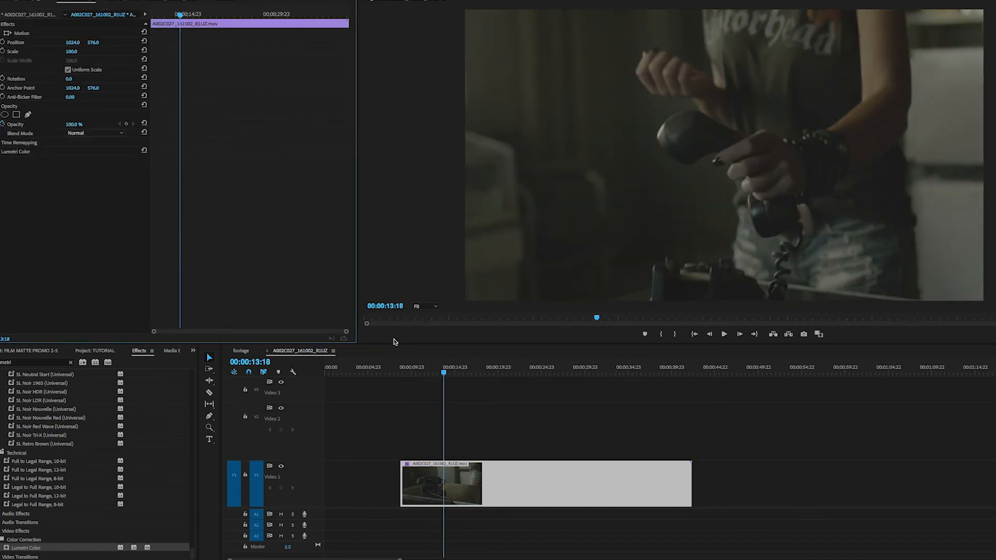
{"action": "key", "text": "space"}
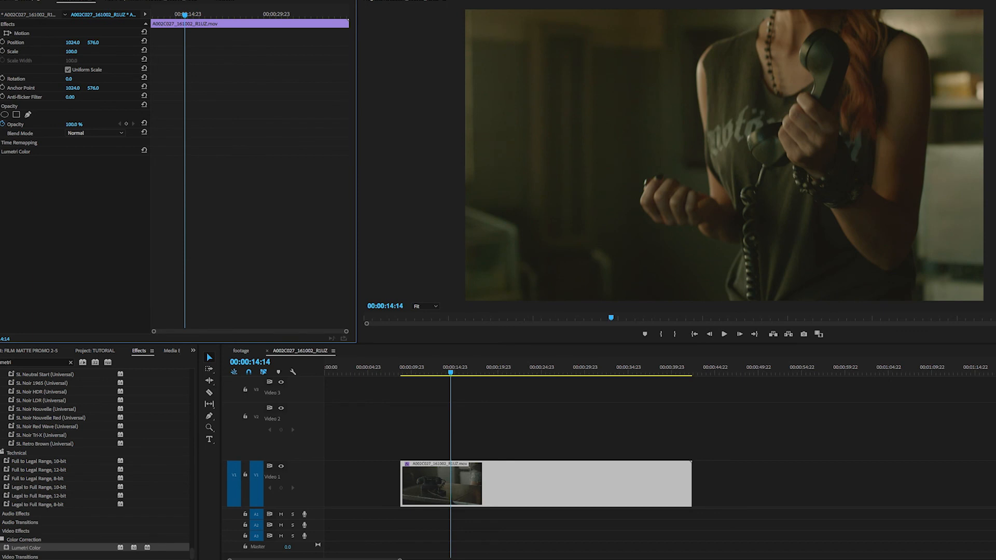
{"action": "key", "text": "ctrl+z"}
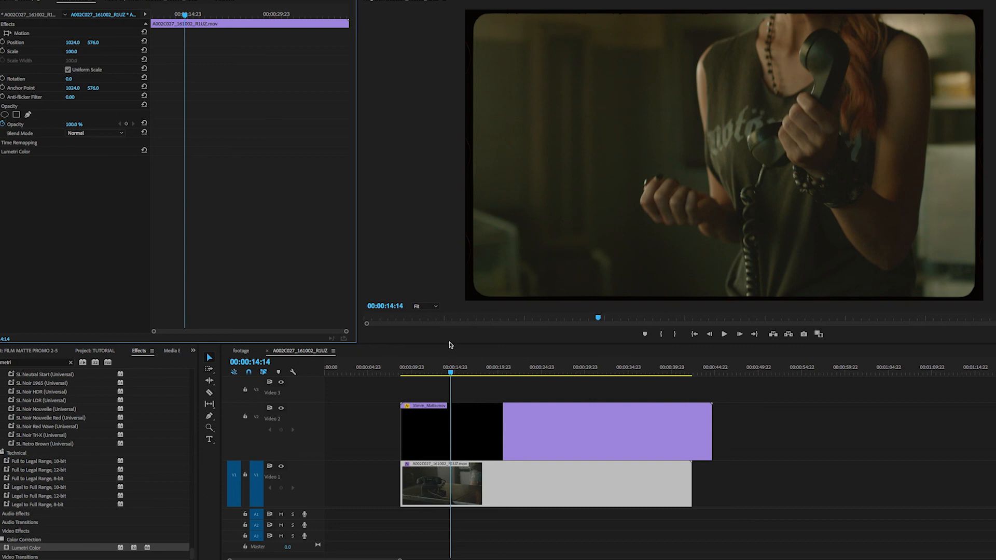
Enlarge the program preview by making the timeline area below it shorter.
{"action": "left_click_drag", "start_coordinate": [454, 343], "coordinate": [473, 454]}
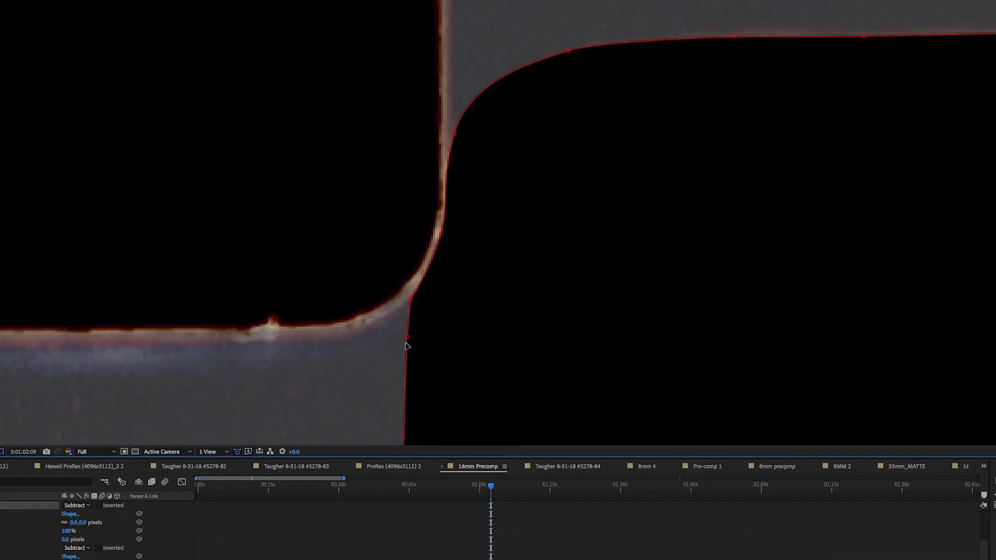
{"action": "left_click", "coordinate": [411, 301]}
{"action": "left_click", "coordinate": [135, 453]}
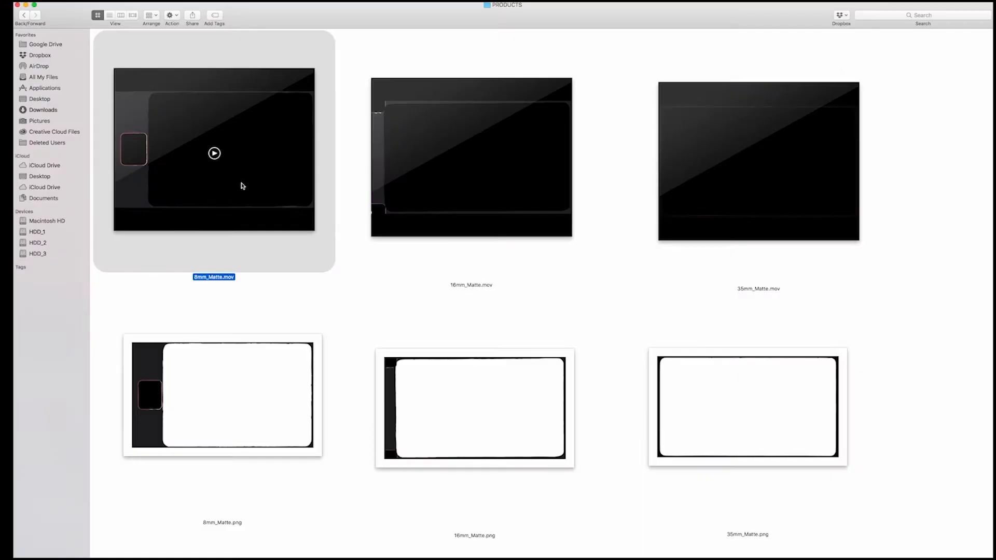
In Finder, preview 8mm_Matte.mov and 16mm_Matte.mov from the PRODUCTS folder.
{"action": "key", "text": "space"}
{"action": "key", "text": "space"}
{"action": "left_click", "coordinate": [456, 185]}
{"action": "key", "text": "space"}
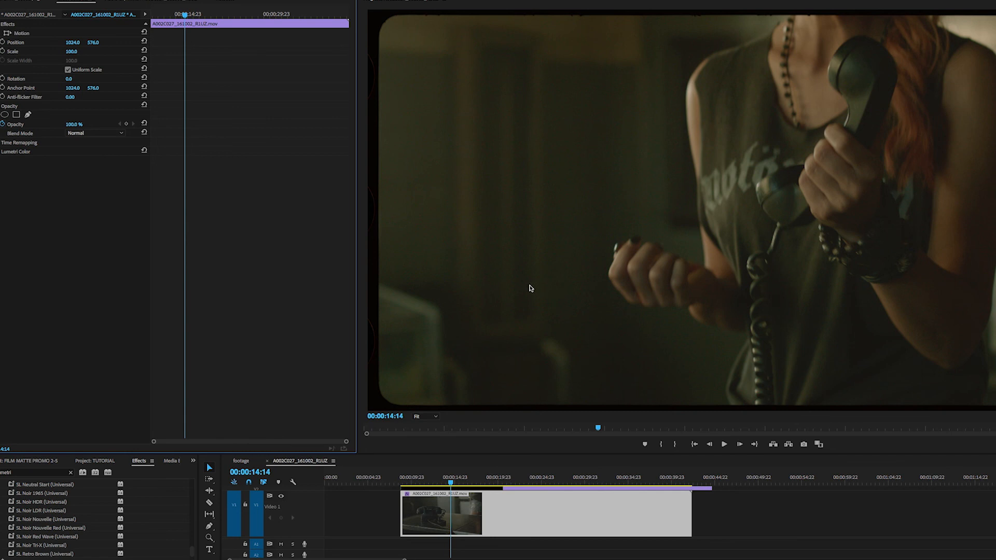
In Premiere Pro, scrub the matted footage from 00:00:14:14 to 00:00:18:16 to examine the 35mm matte's edges.
{"action": "left_click_drag", "start_coordinate": [453, 477], "coordinate": [489, 478]}
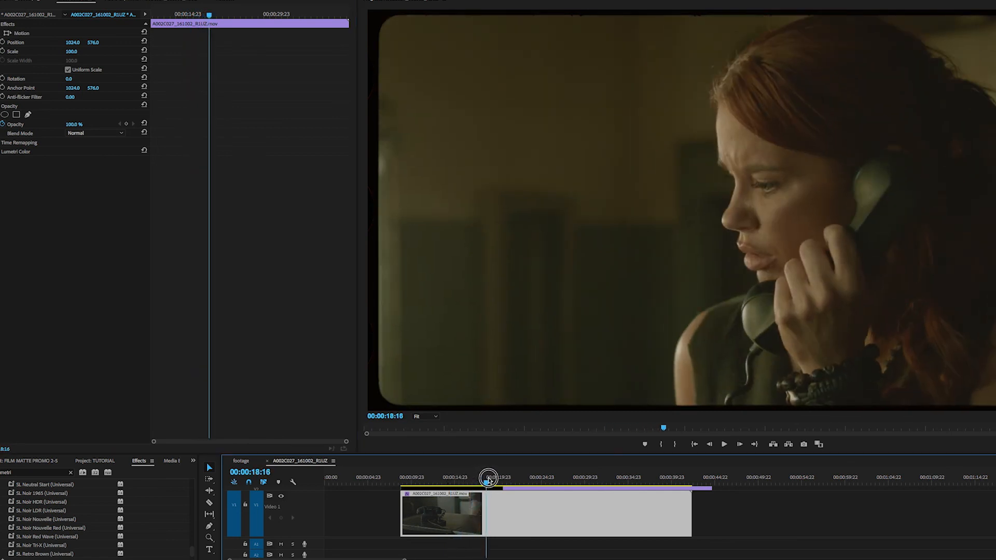